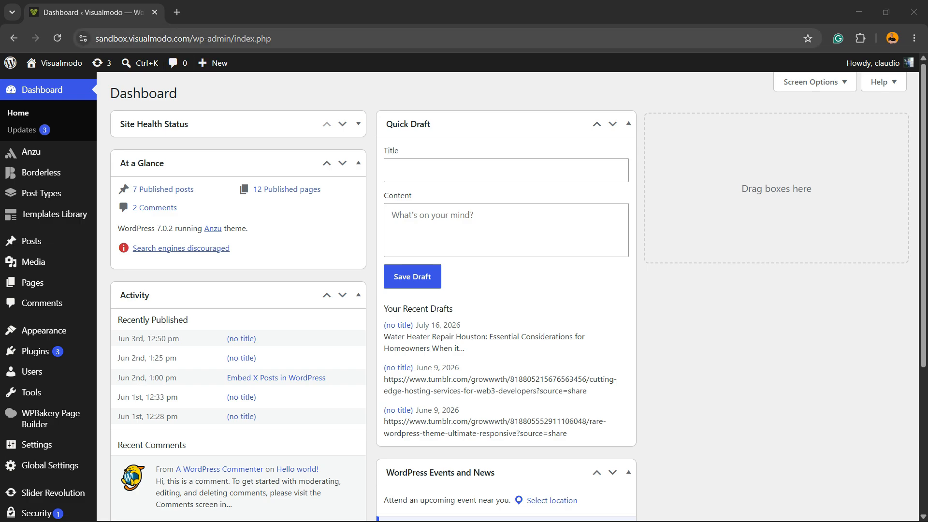
pyautogui.hotkey('ctrl', 'l')
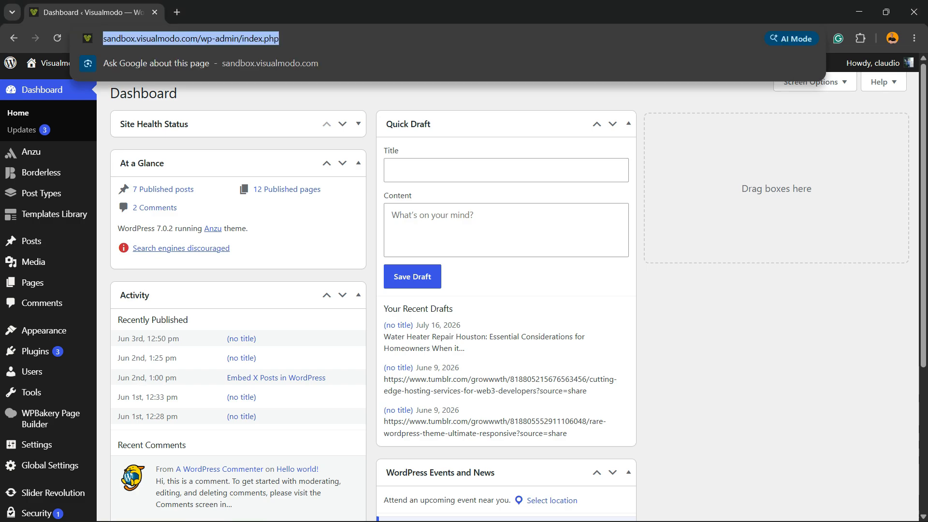
pyautogui.click(219, 38)
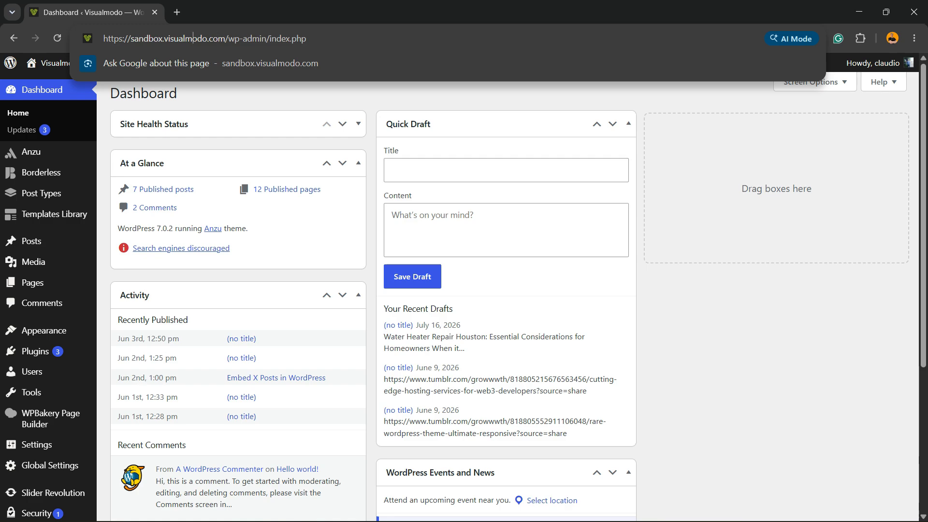
pyautogui.moveTo(235, 38); pyautogui.dragTo(271, 38)
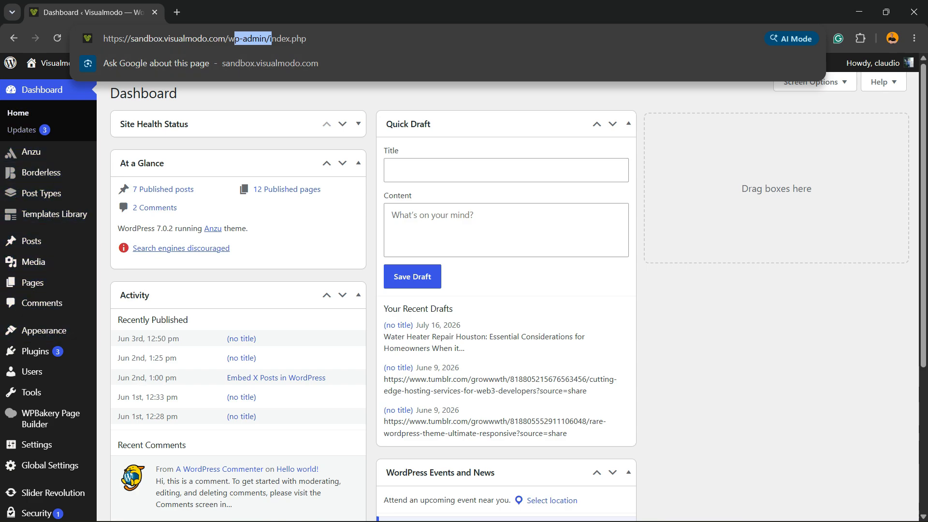
pyautogui.press('Escape')
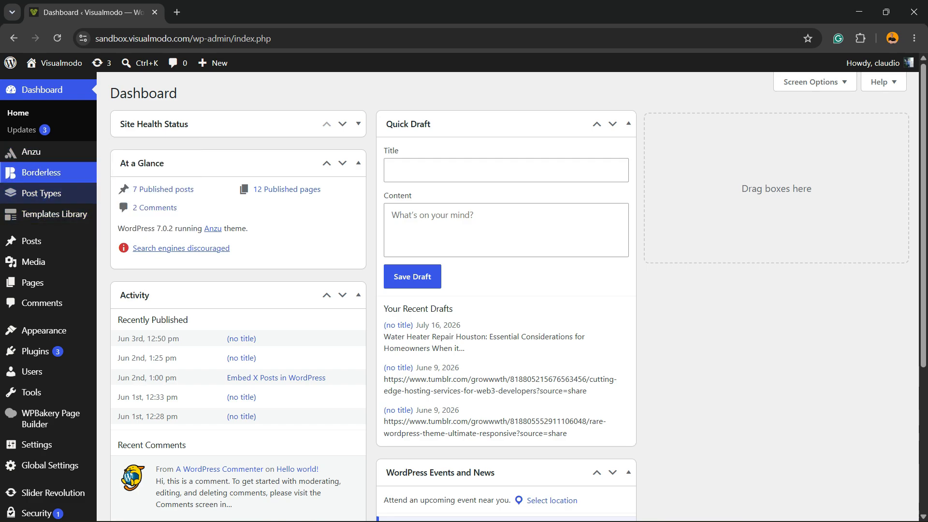
# Open the Home1 hero module from Slider Revolution in the module editor
pyautogui.scroll(-3, 46, 302)
pyautogui.moveTo(46, 300)
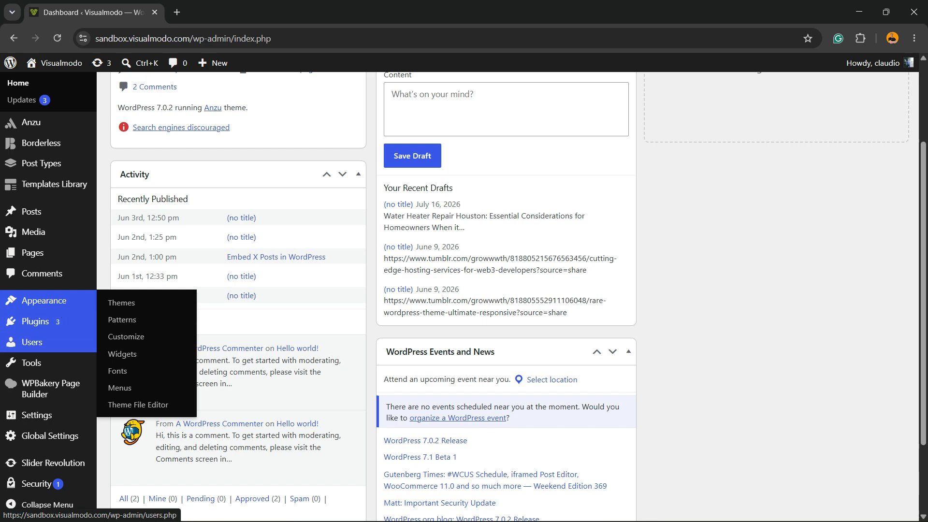
pyautogui.click(53, 462)
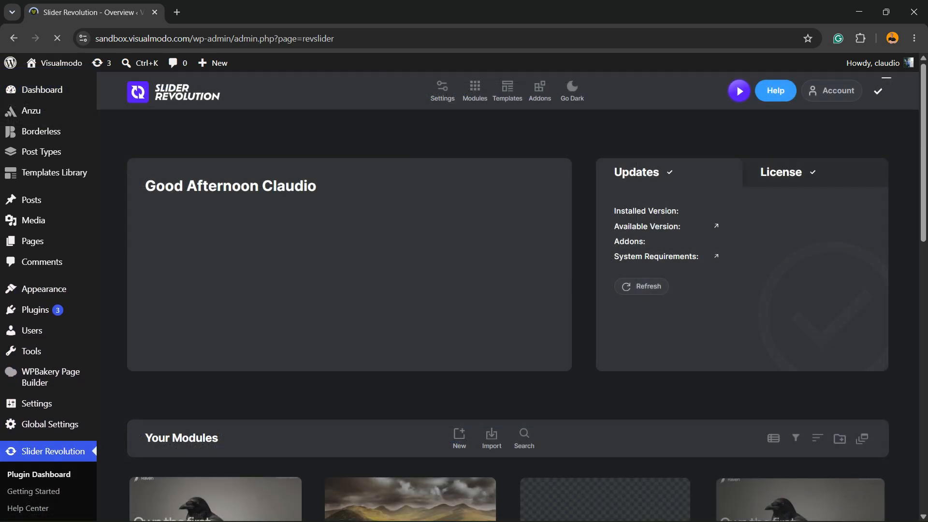
pyautogui.scroll(-8, 215, 290)
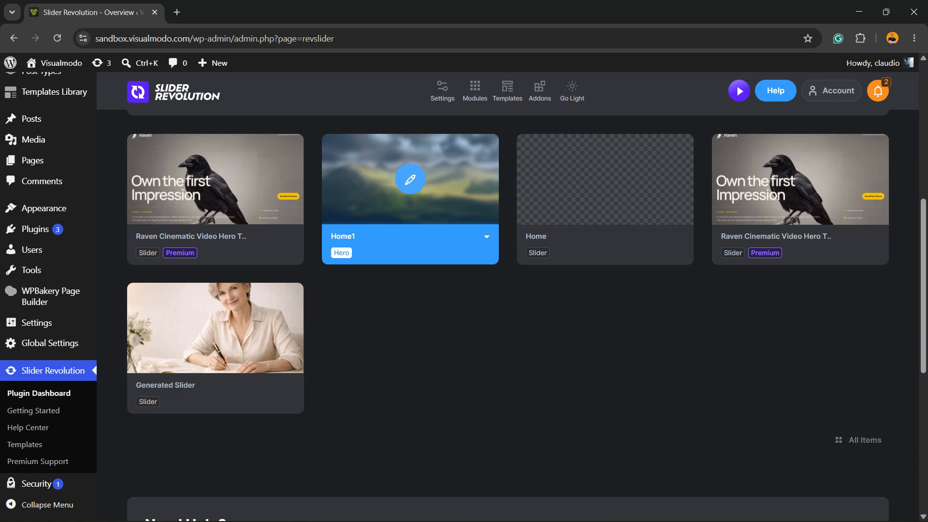
pyautogui.click(410, 179)
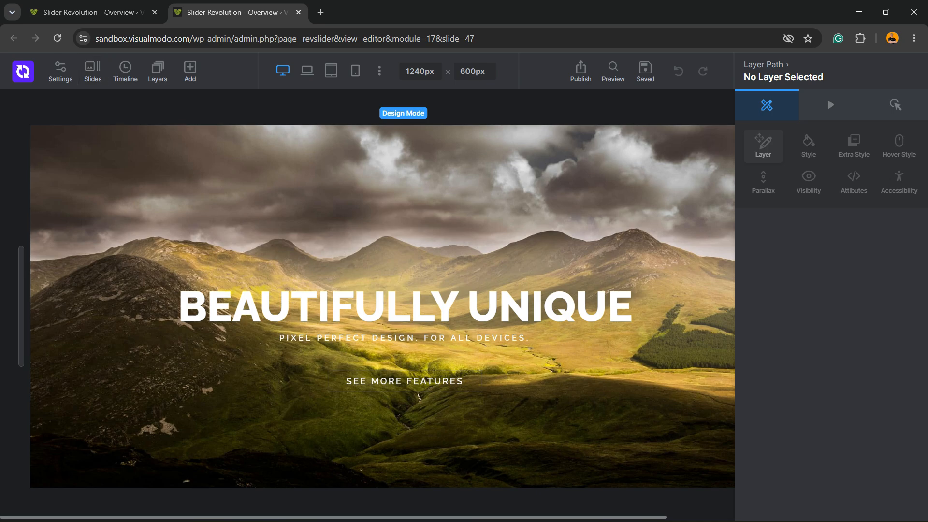
# Show the slide's animation timeline and play the In Animation
pyautogui.click(125, 71)
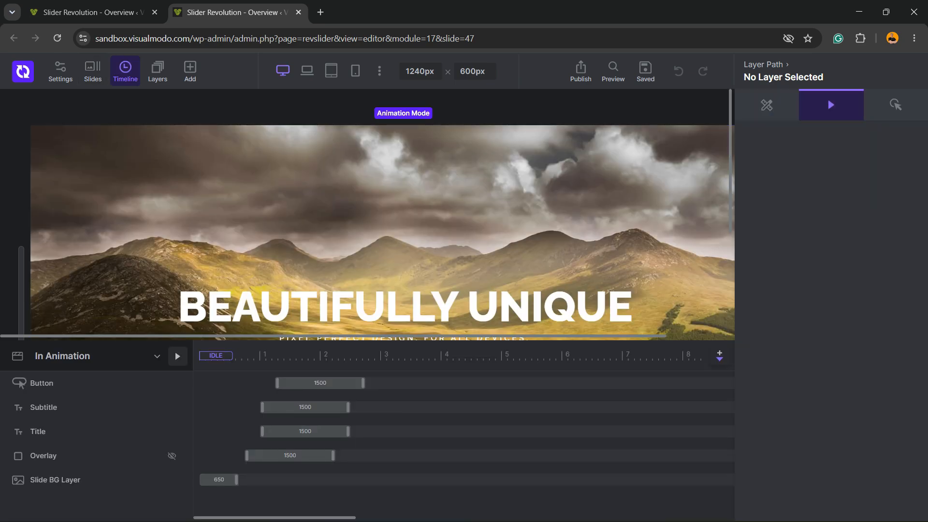
pyautogui.click(177, 356)
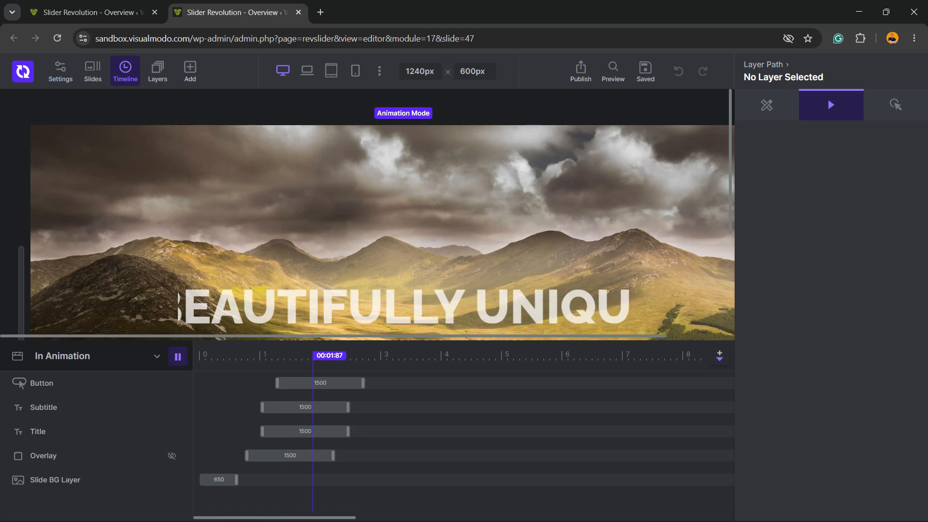
pyautogui.scroll(-3, 418, 276)
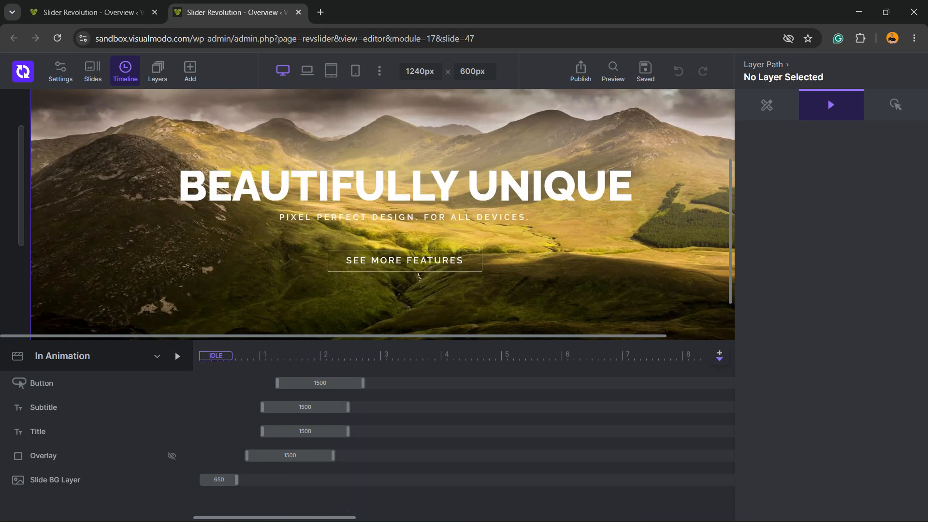
# Select the See More Features button layer and open its Anim To keyframe
pyautogui.click(418, 269)
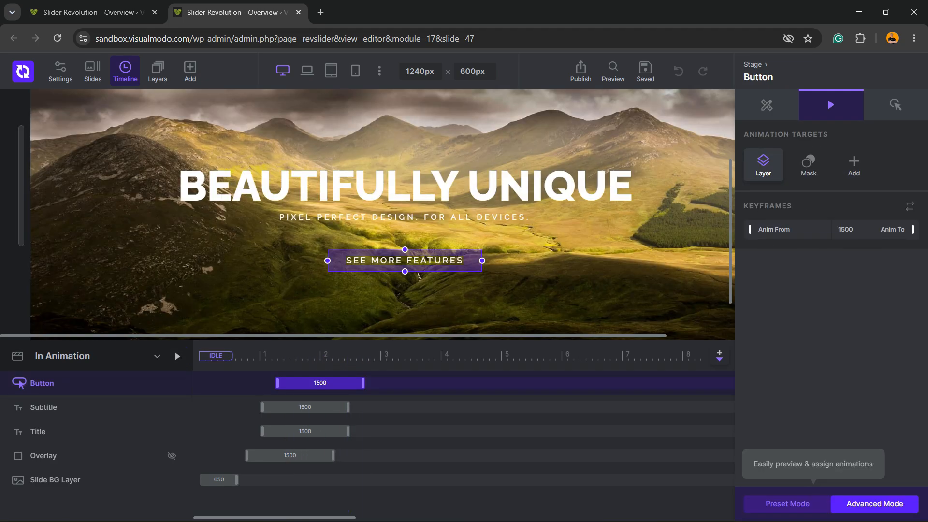
pyautogui.click(395, 267)
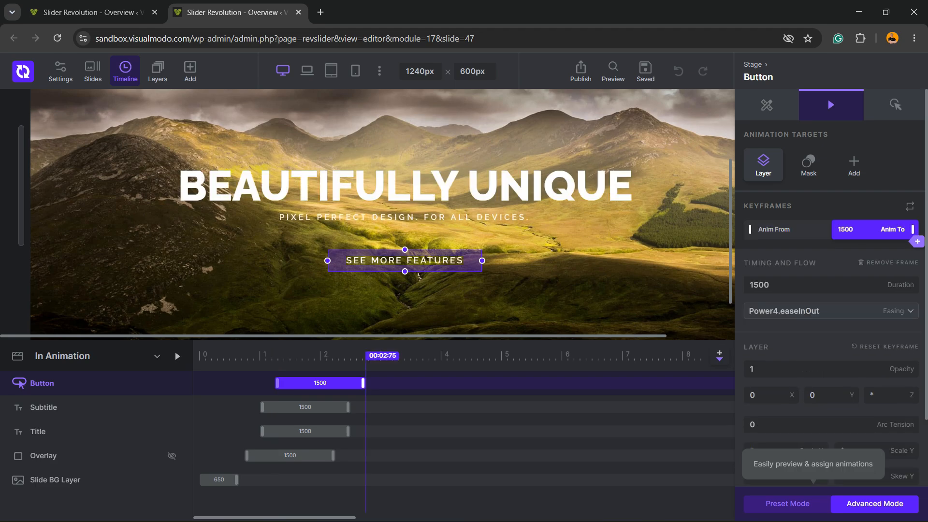
pyautogui.click(831, 311)
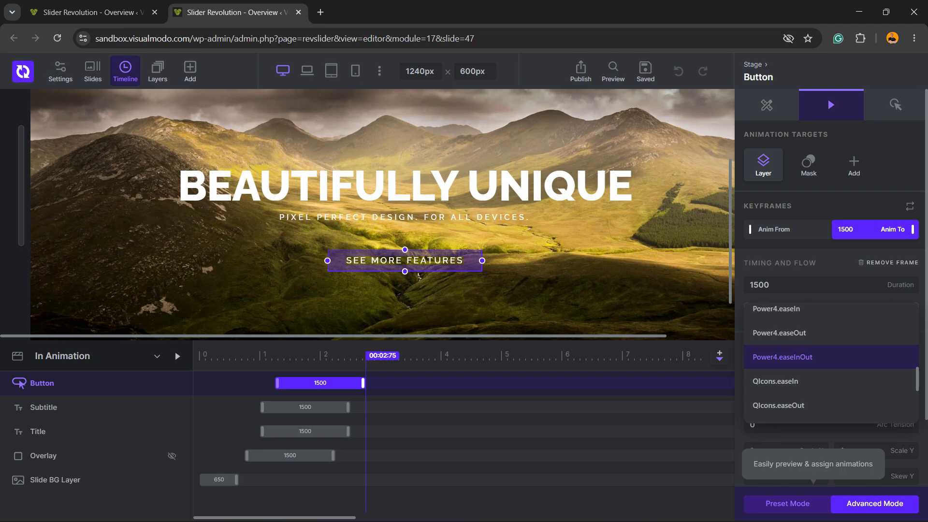
pyautogui.click(860, 256)
pyautogui.scroll(-3, 831, 309)
pyautogui.scroll(3, 832, 309)
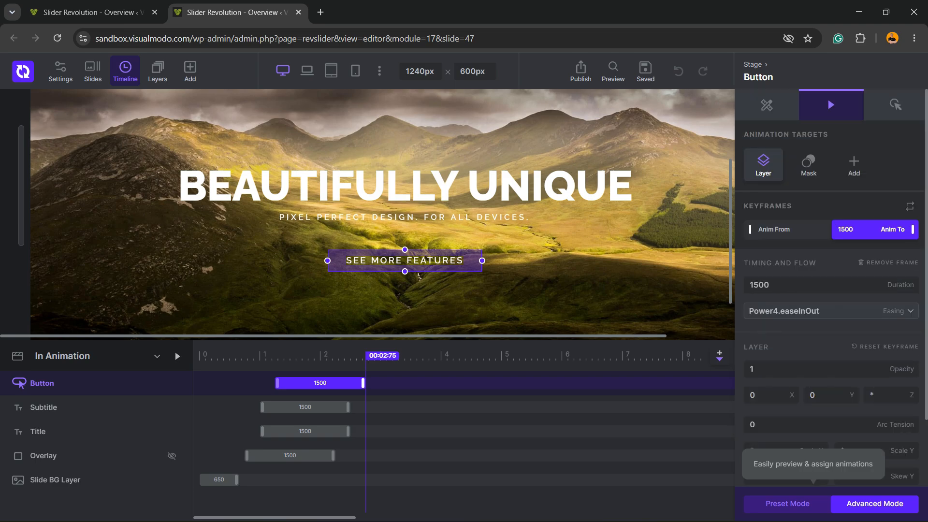
# Set the easing of the button layer's Anim To keyframe to Back.easeInOut
pyautogui.click(832, 310)
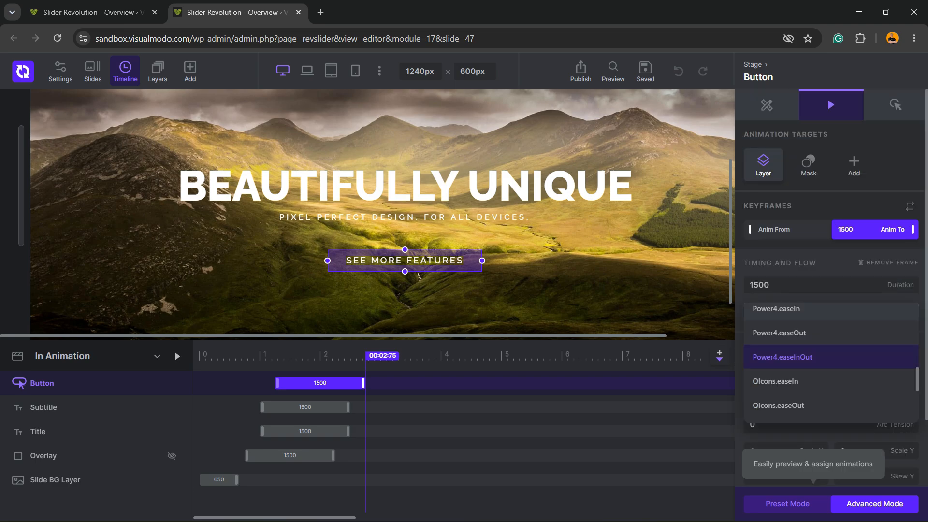
pyautogui.scroll(2, 832, 380)
pyautogui.scroll(-5, 831, 367)
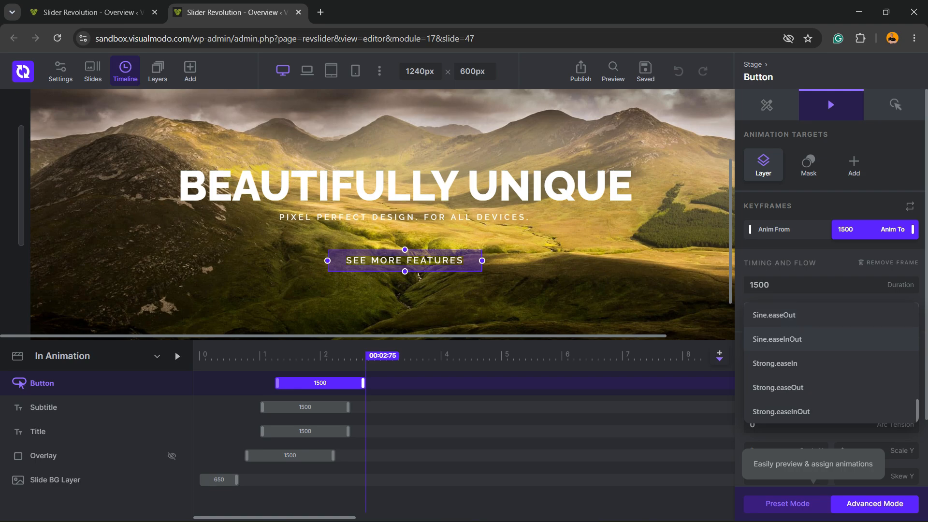
pyautogui.scroll(9, 831, 341)
pyautogui.click(831, 315)
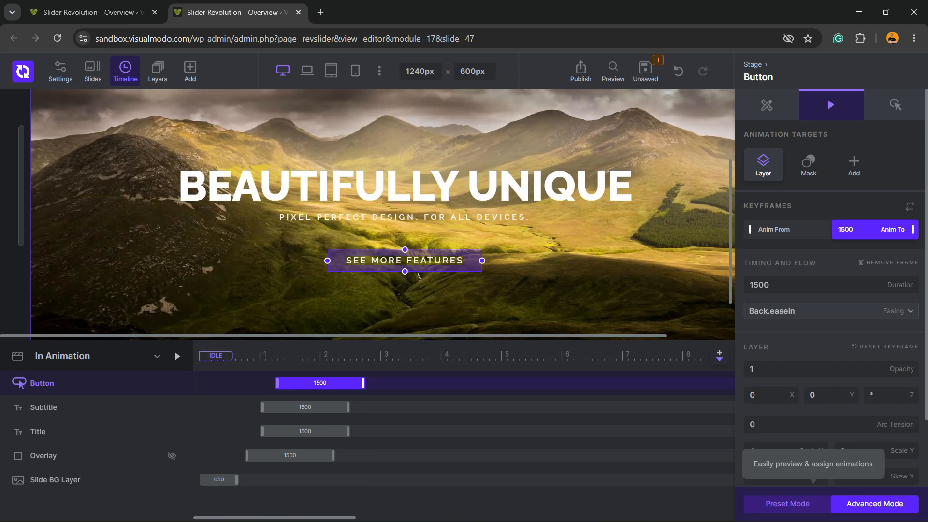
pyautogui.click(831, 310)
pyautogui.click(831, 338)
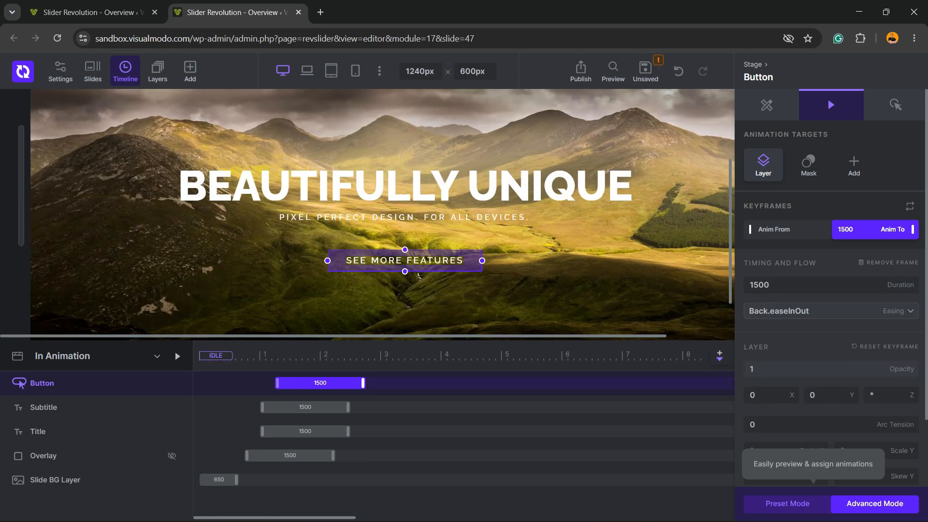
pyautogui.scroll(-3, 831, 290)
pyautogui.scroll(3, 832, 290)
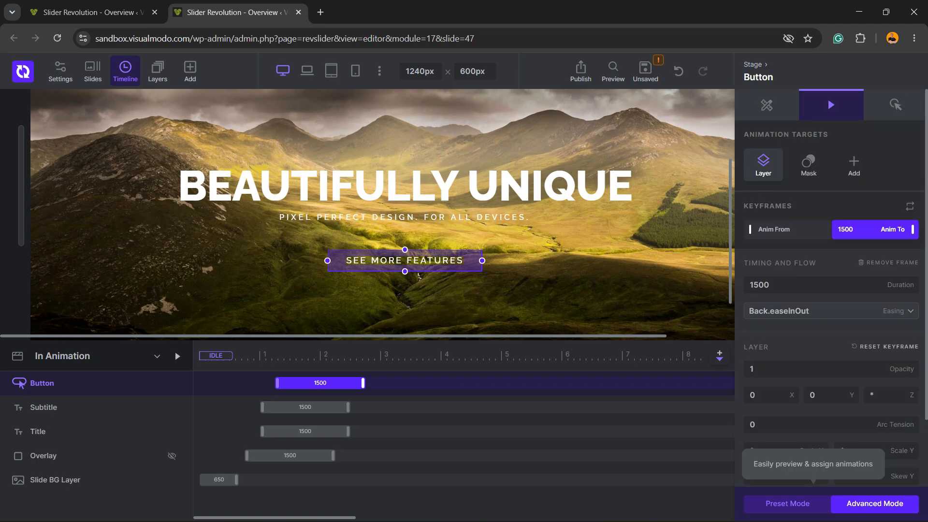
pyautogui.click(875, 229)
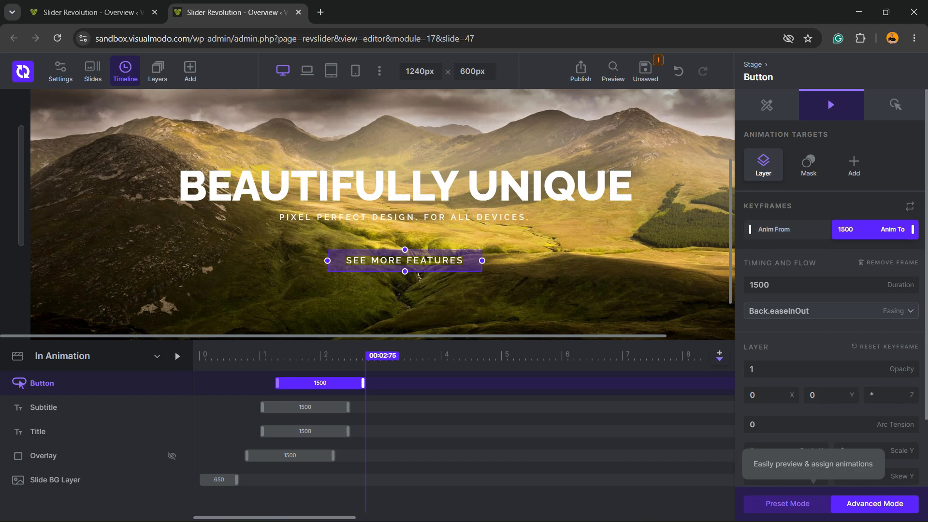
pyautogui.moveTo(854, 165)
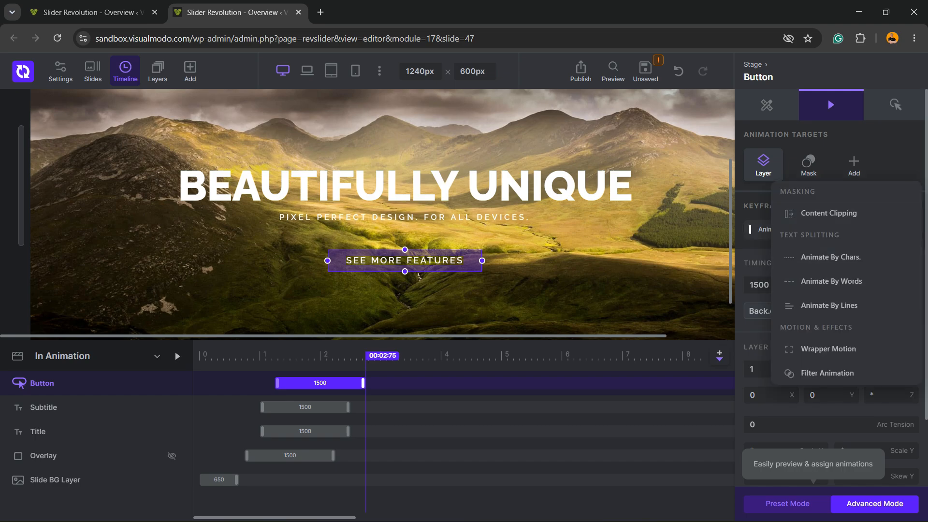
# Select the Title layer and review its Anim From, mask and Anim To keyframe settings
pyautogui.click(435, 185)
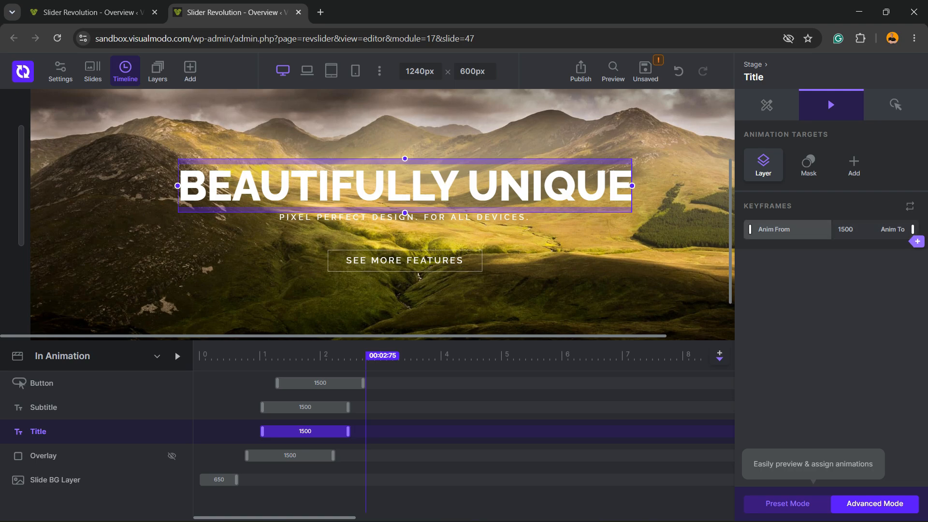
pyautogui.click(778, 229)
pyautogui.scroll(-1, 782, 371)
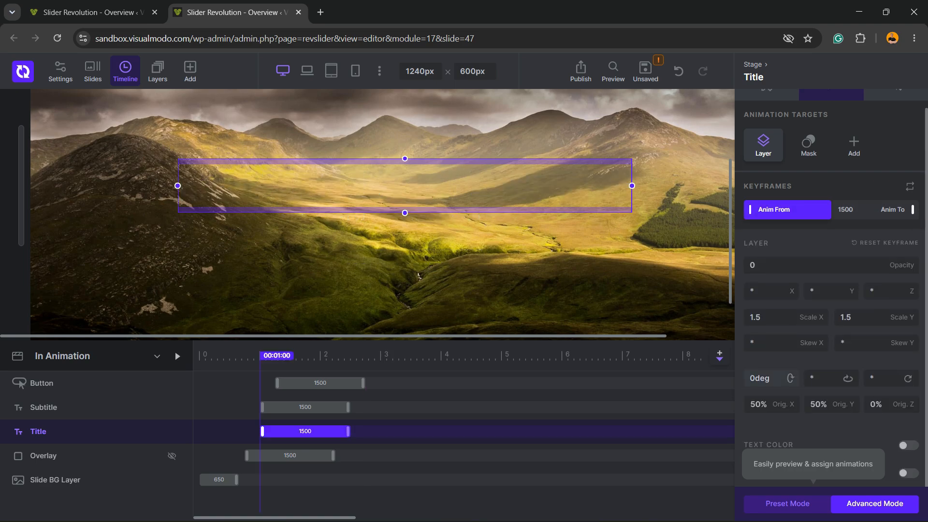
pyautogui.scroll(1, 783, 368)
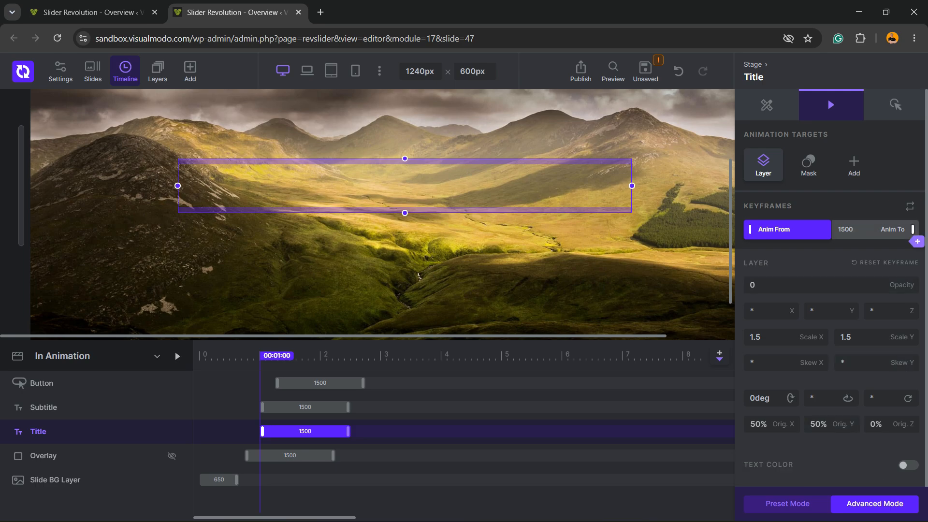
pyautogui.click(808, 164)
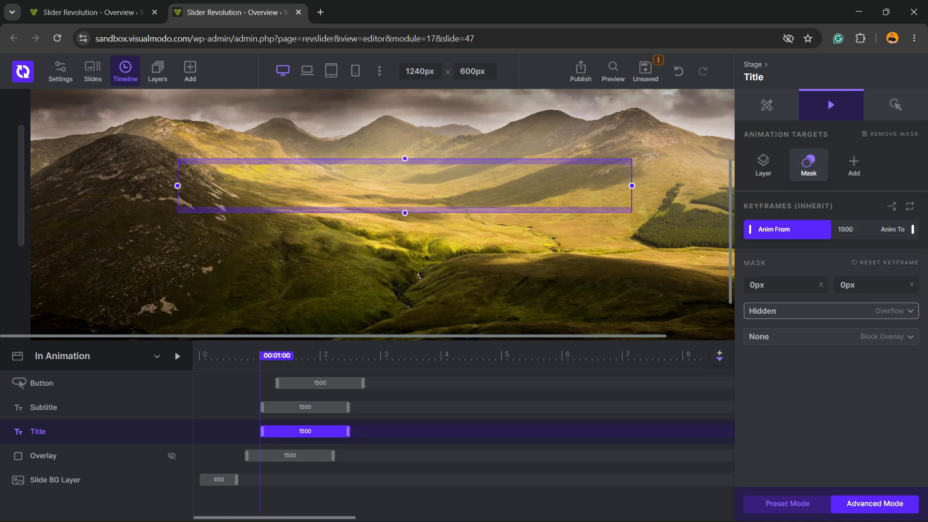
pyautogui.click(763, 165)
pyautogui.click(892, 229)
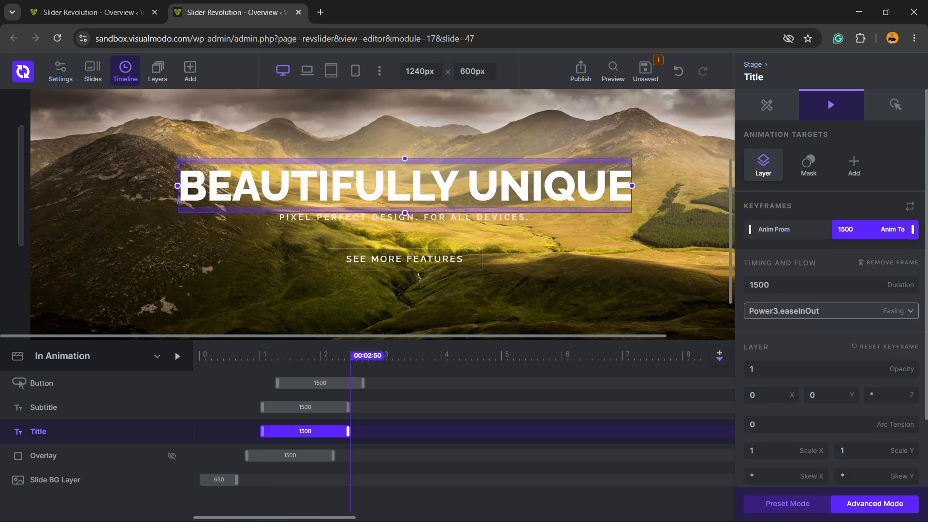
# Enable Text Color on the title's Anim From keyframe and play the In Animation
pyautogui.click(787, 229)
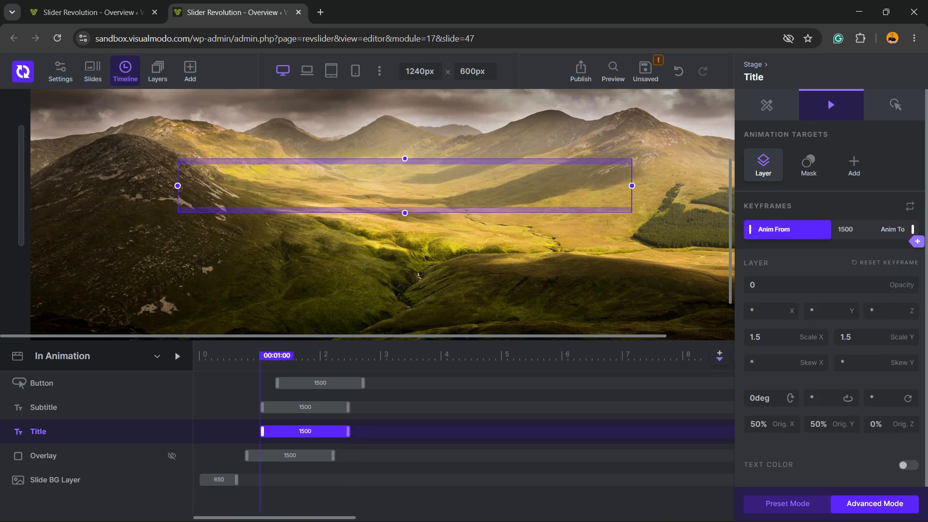
pyautogui.scroll(-1, 831, 290)
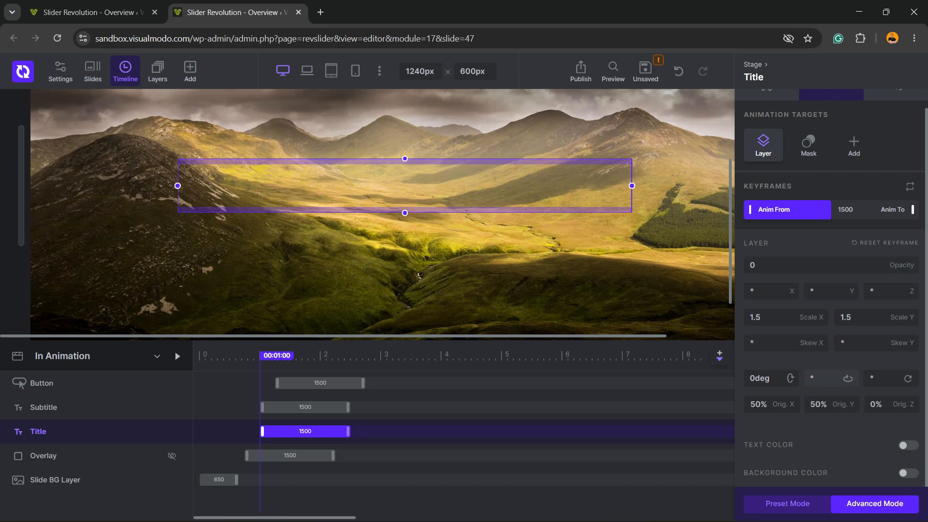
pyautogui.click(908, 445)
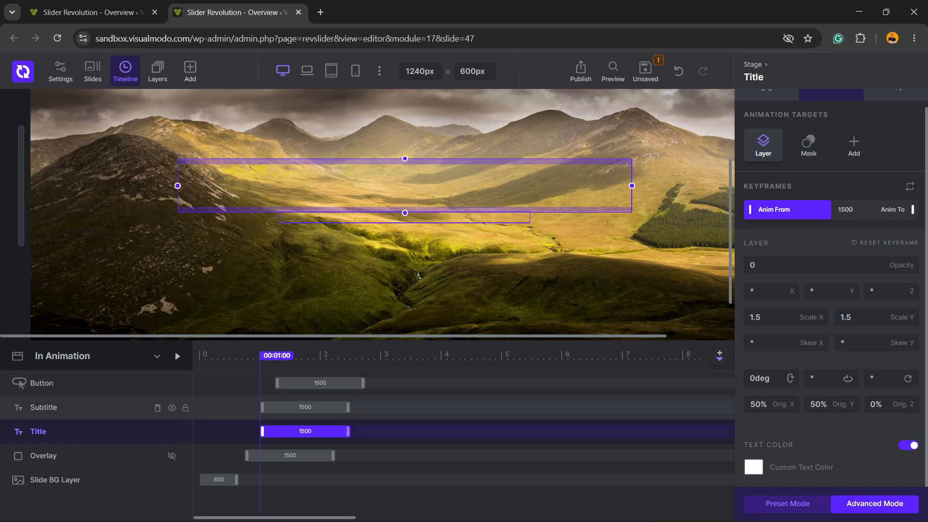
pyautogui.click(177, 356)
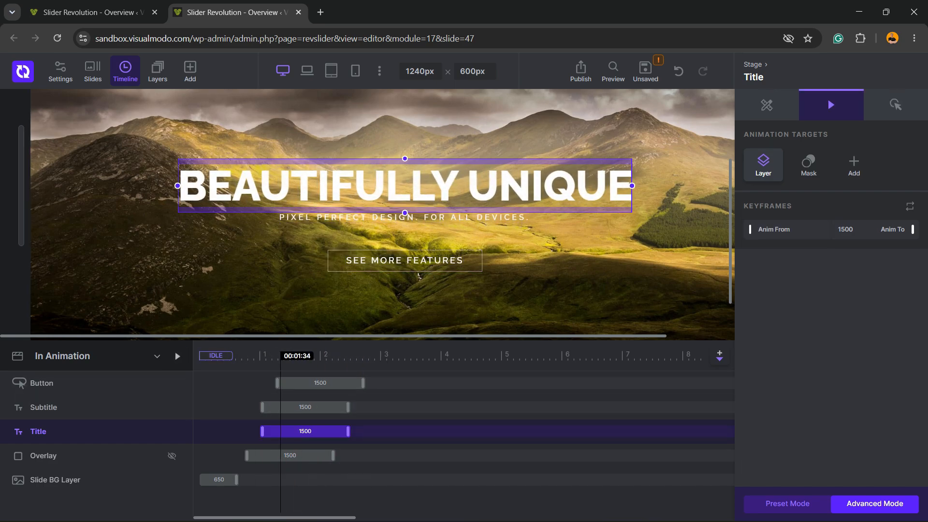
# Examine the easing options and mask settings of the title's Anim To keyframe
pyautogui.click(348, 430)
pyautogui.moveTo(381, 355); pyautogui.dragTo(386, 355)
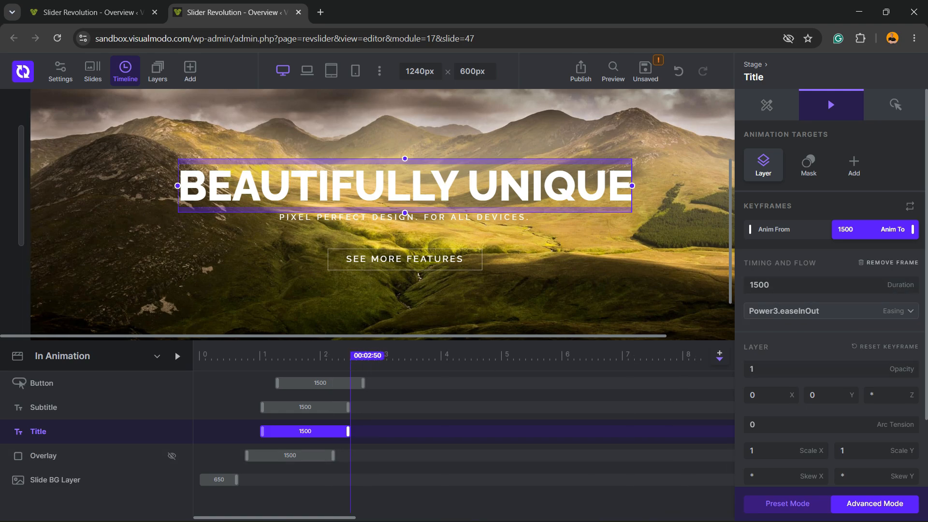
pyautogui.click(831, 311)
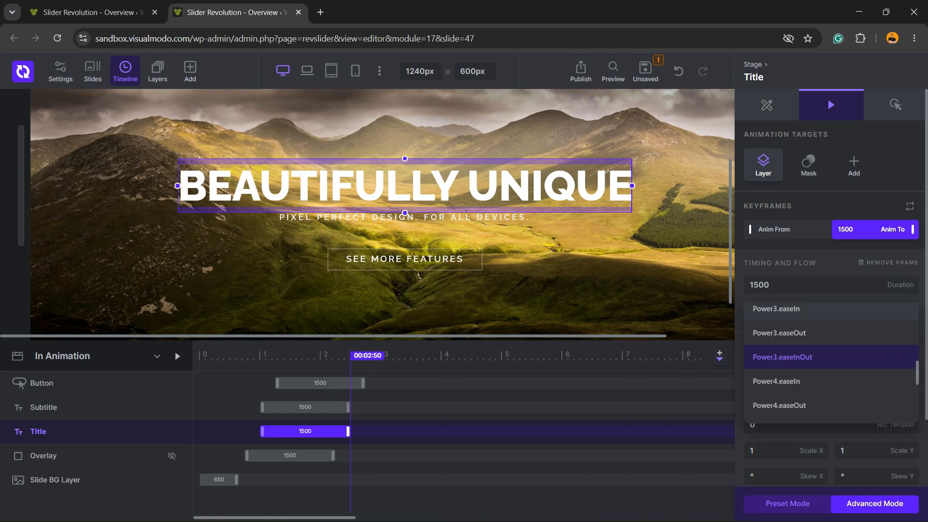
pyautogui.scroll(5, 830, 332)
pyautogui.scroll(3, 831, 357)
pyautogui.scroll(-10, 831, 358)
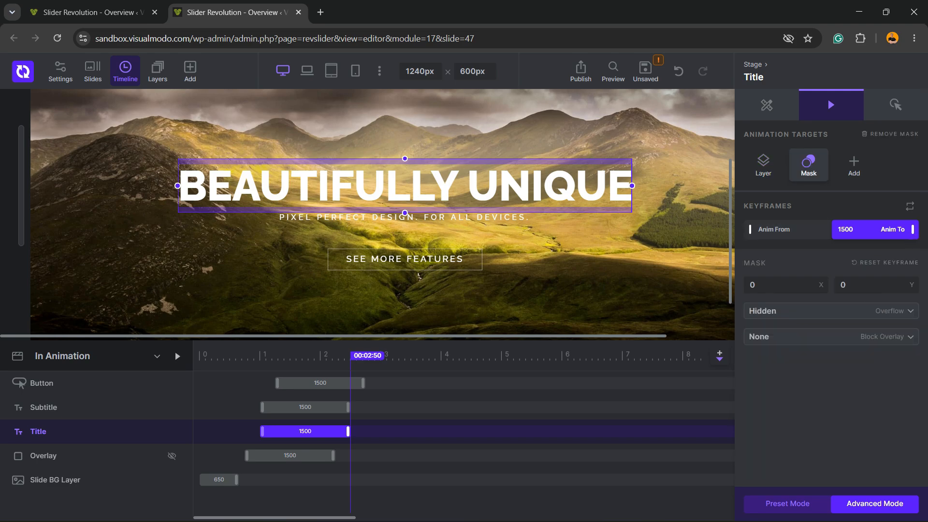
pyautogui.click(808, 163)
pyautogui.click(763, 162)
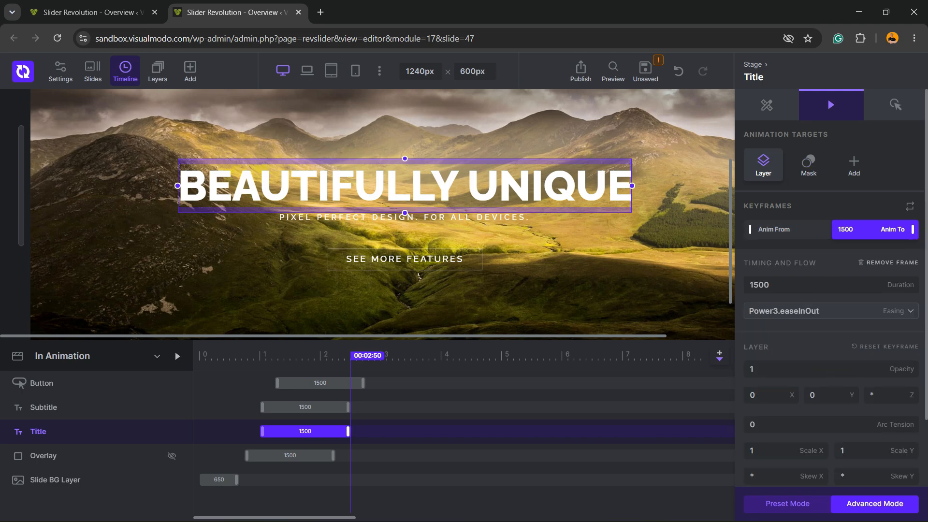
# Return to the title's Anim From keyframe and view the options for adding an animation target
pyautogui.click(773, 230)
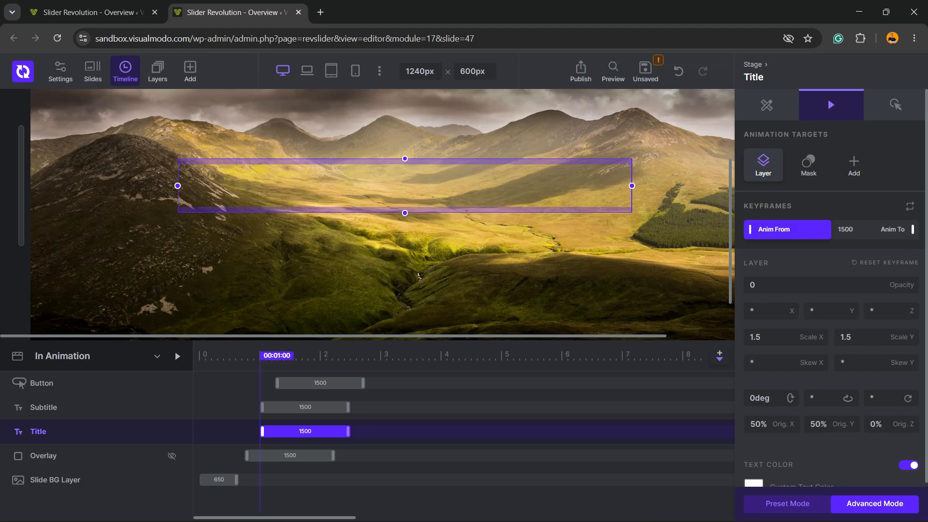
pyautogui.click(854, 164)
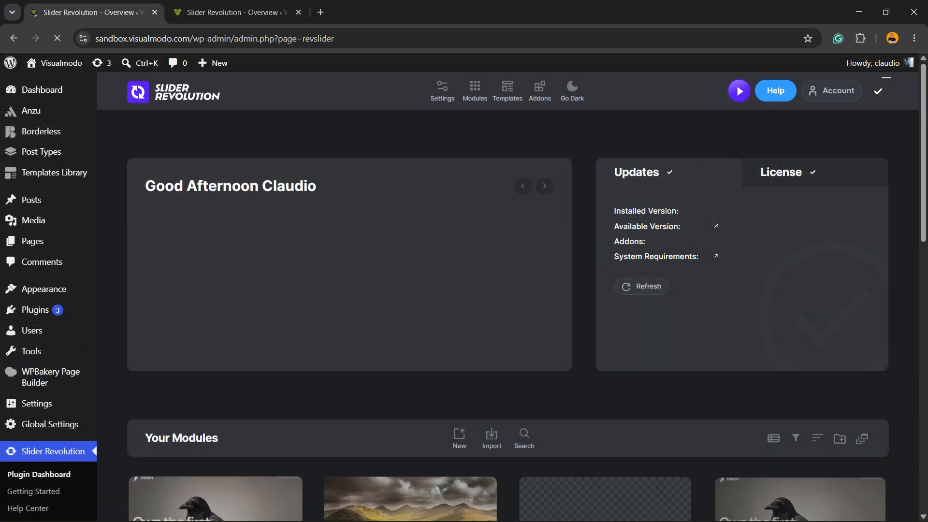
# Reload the Center Align Dark Bold slide, discarding unsaved changes, and open the animation presets of its star icon layer
pyautogui.scroll(-7, 215, 314)
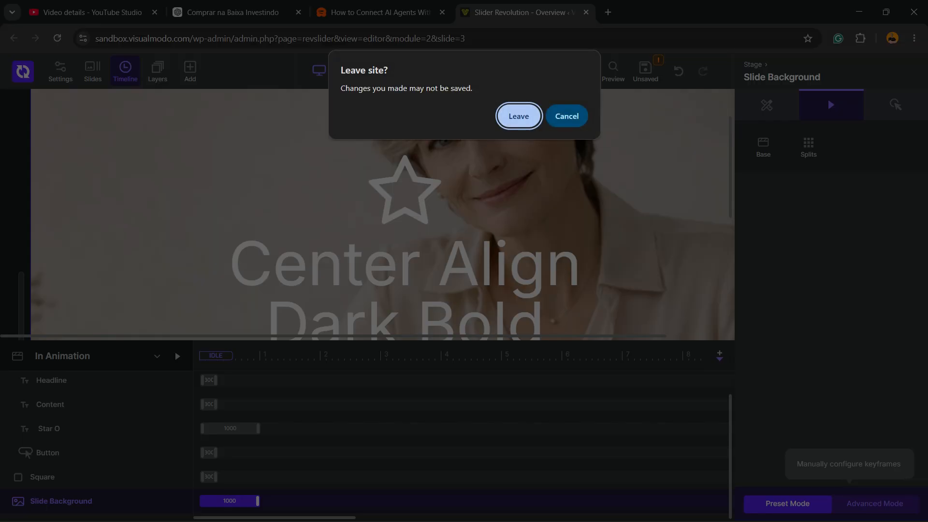
pyautogui.press('Return')
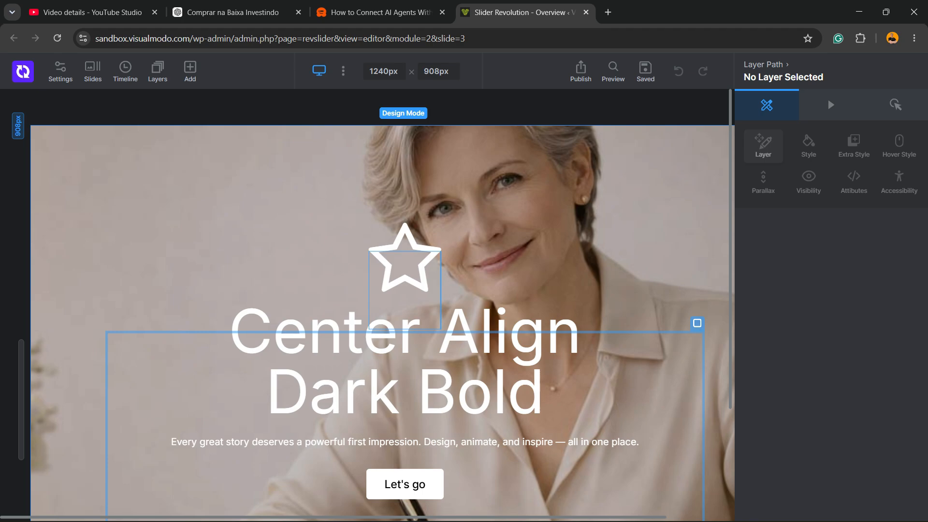
pyautogui.click(404, 264)
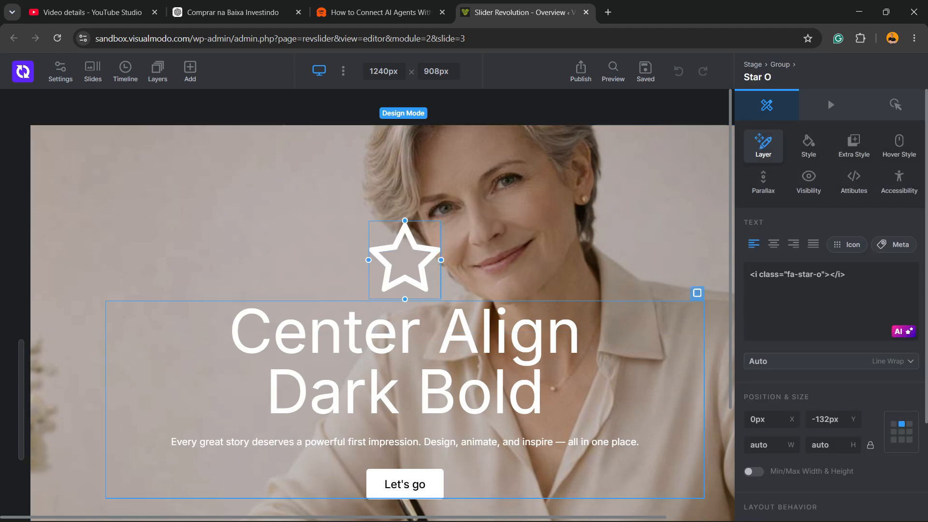
pyautogui.click(831, 105)
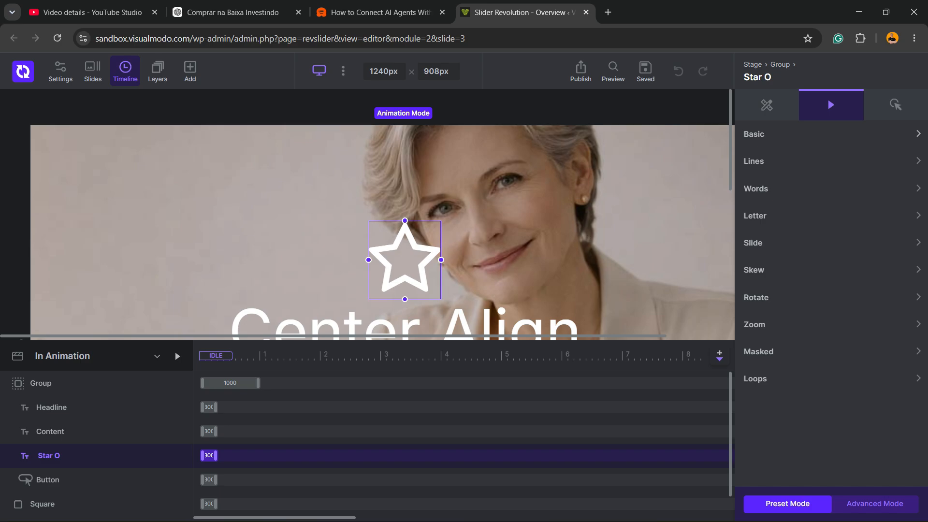
# Browse the Basic, Lines, Letter and Slide presets and apply the rightward Slide Short Distance preset to the star layer
pyautogui.click(830, 134)
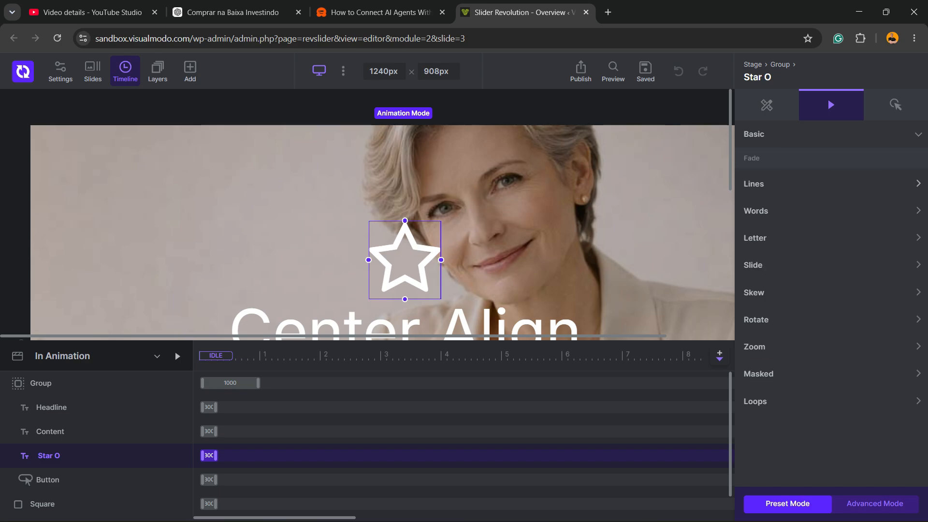
pyautogui.click(830, 183)
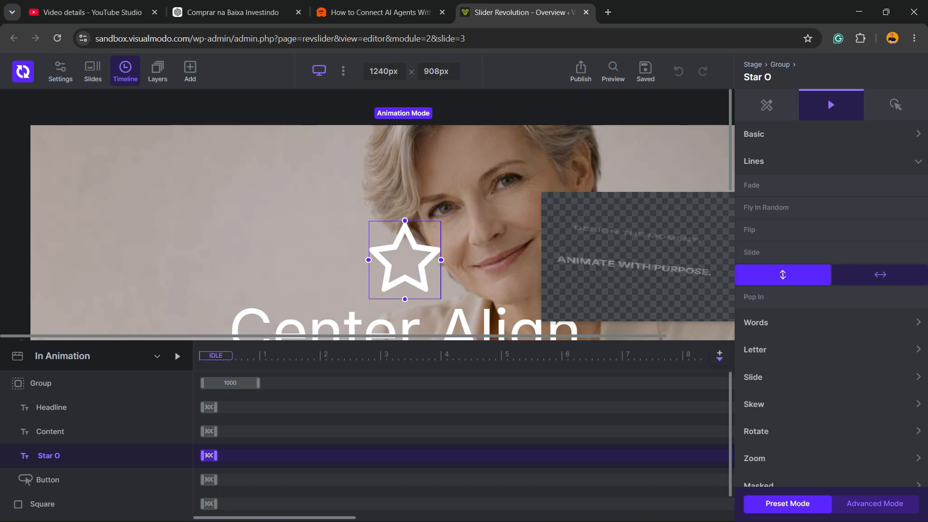
pyautogui.click(831, 350)
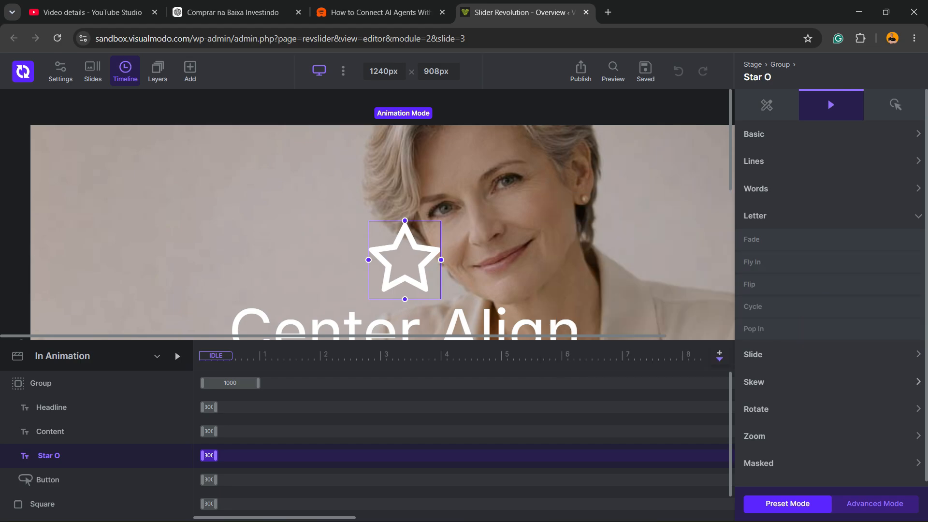
pyautogui.click(752, 354)
pyautogui.moveTo(766, 289)
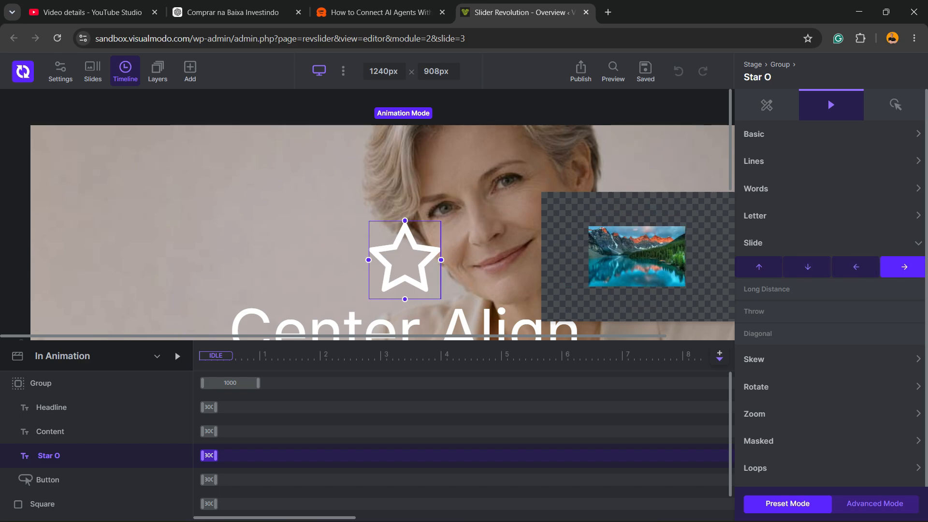
pyautogui.click(903, 266)
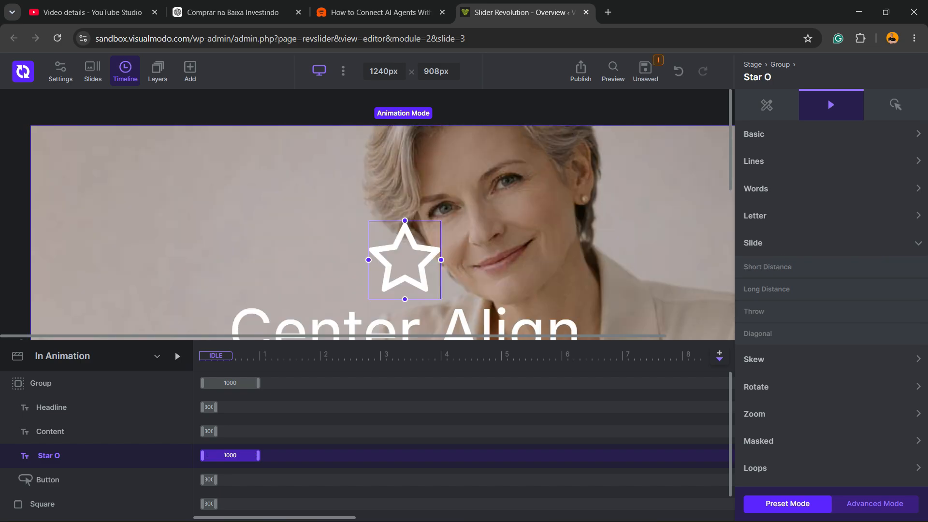
# Preview the In Animation, extending the star layer's animation duration to 1500
pyautogui.click(178, 356)
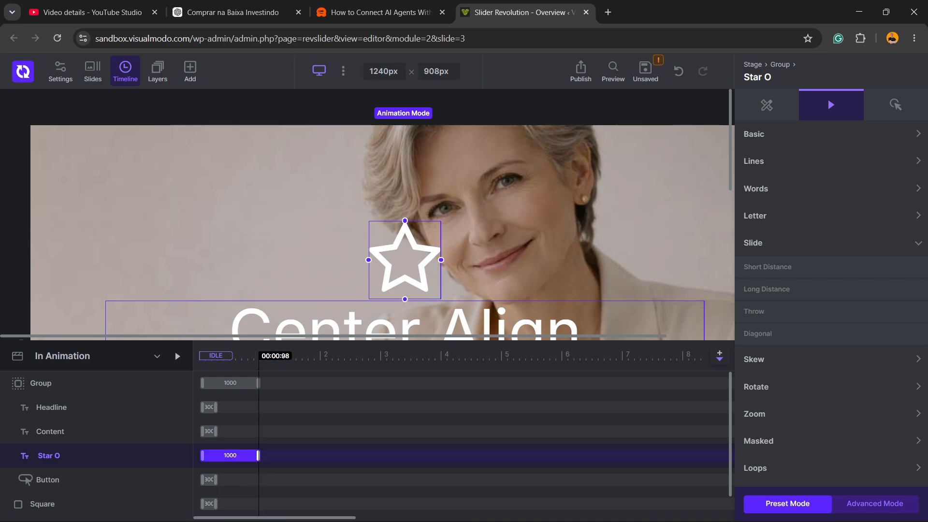
pyautogui.moveTo(258, 455); pyautogui.dragTo(288, 455)
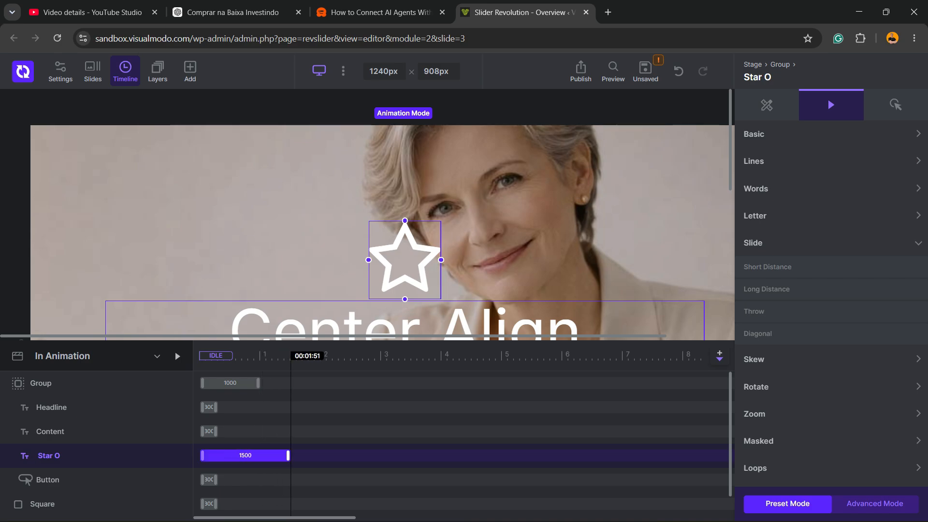
pyautogui.click(177, 356)
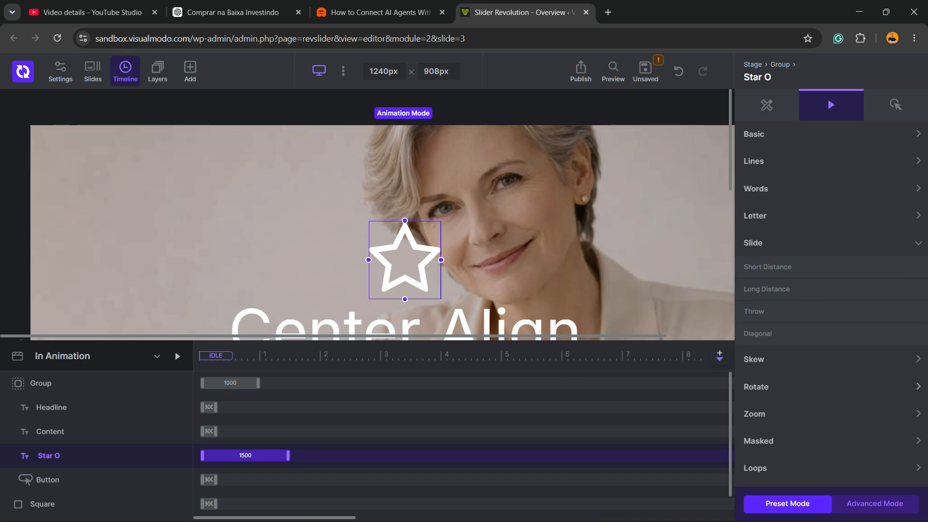
# Apply a Skew preset to the star layer and play the In Animation
pyautogui.click(805, 359)
pyautogui.moveTo(806, 316)
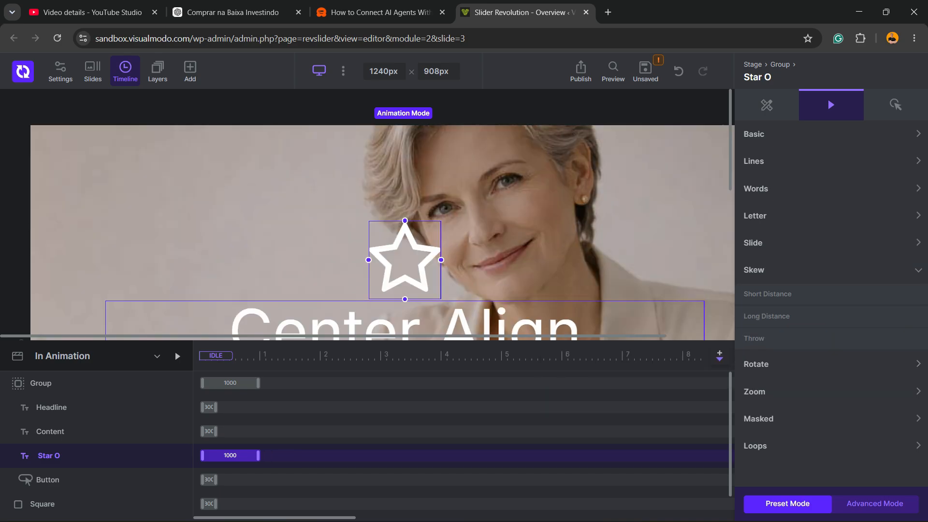
pyautogui.click(177, 356)
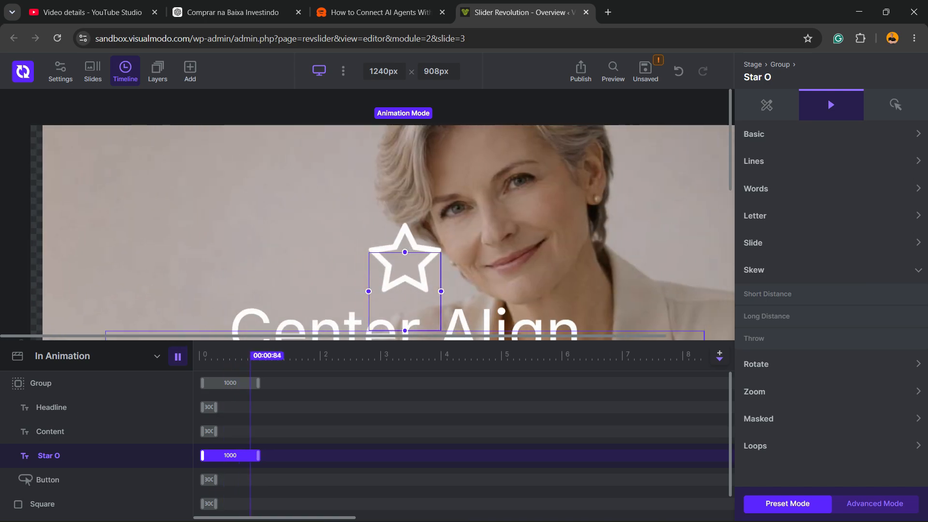
# Apply the Light variant of the Zoom Out preset to the star layer and play the In Animation
pyautogui.click(755, 391)
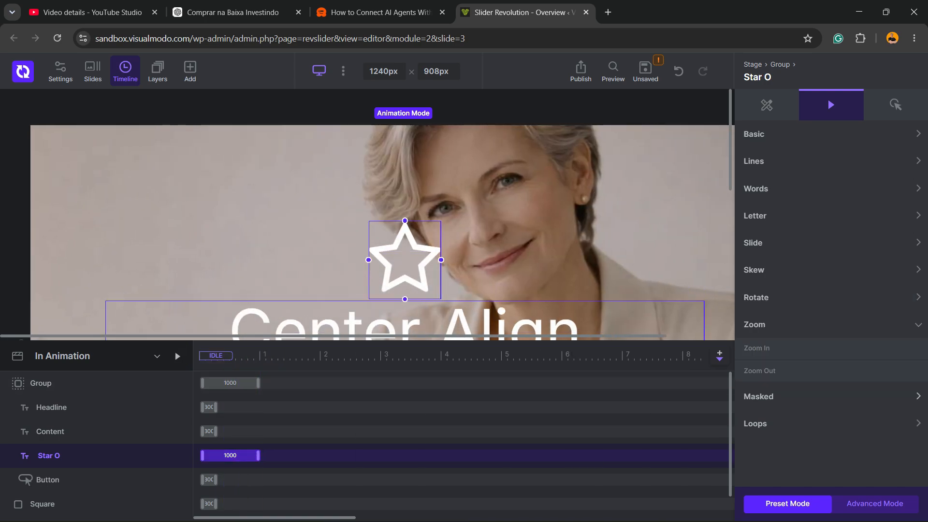
pyautogui.moveTo(807, 348)
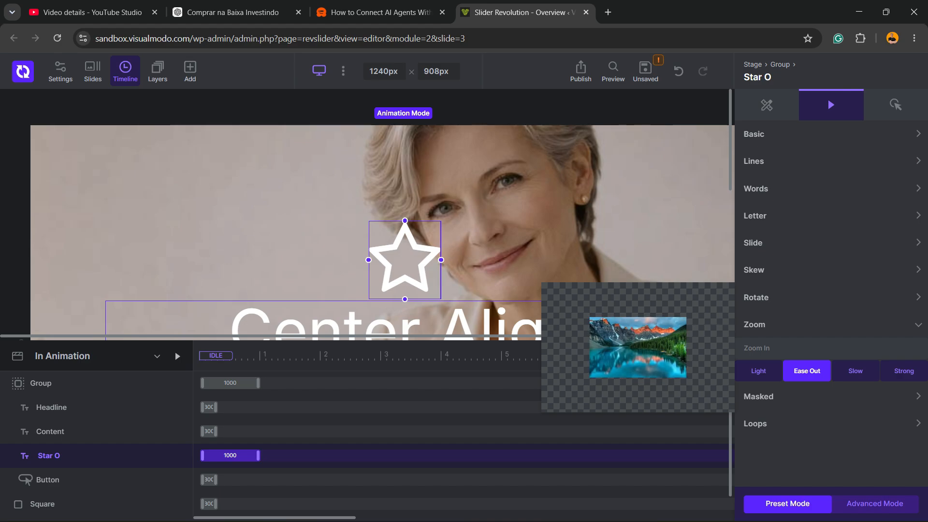
pyautogui.click(758, 371)
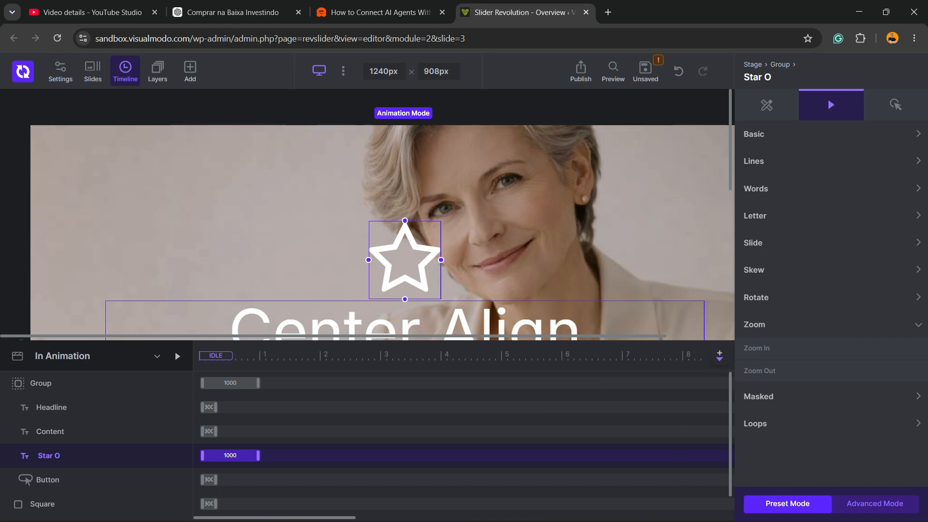
pyautogui.click(177, 356)
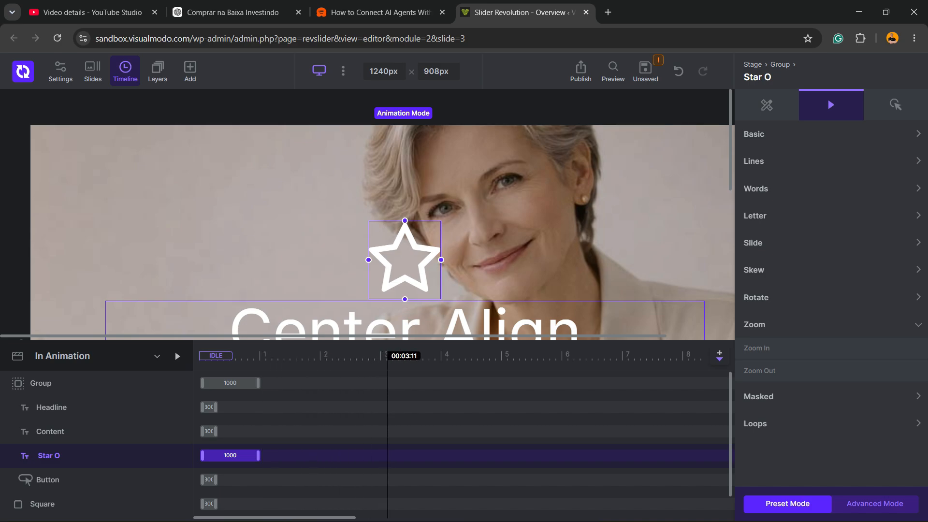
# Apply the Ease Out variant of the Zoom In preset to the star layer and save the module
pyautogui.moveTo(807, 349)
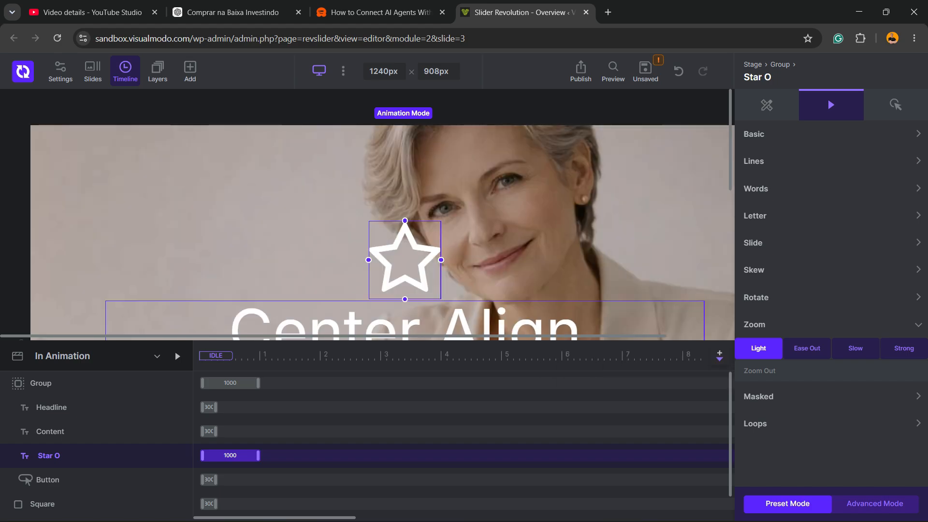
pyautogui.click(807, 349)
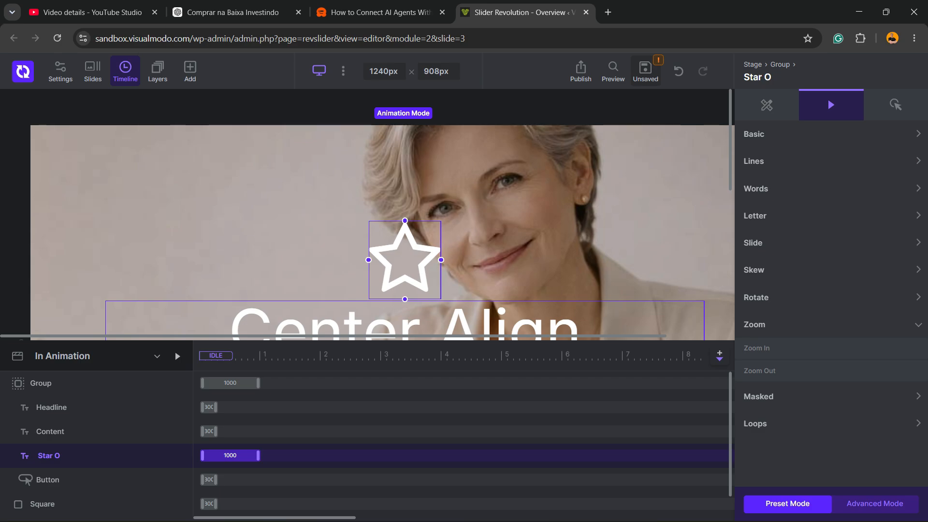
pyautogui.click(645, 71)
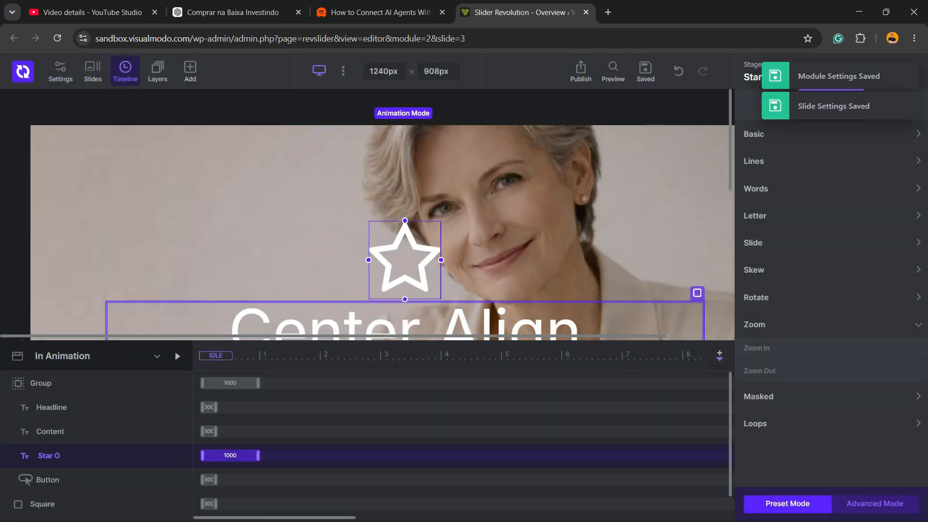
# Select the Headline layer inside the group to show its animation targets and keyframes
pyautogui.scroll(-2, 405, 309)
pyautogui.click(405, 268)
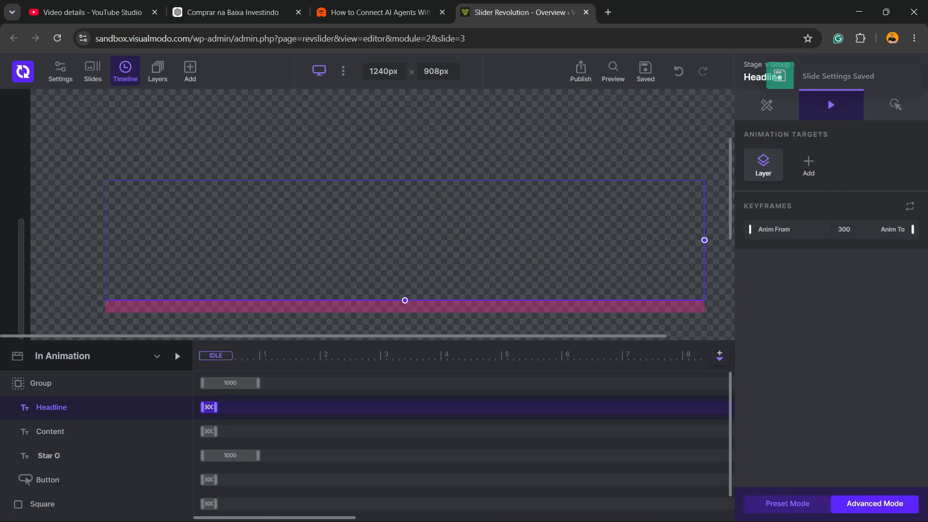
pyautogui.click(628, 179)
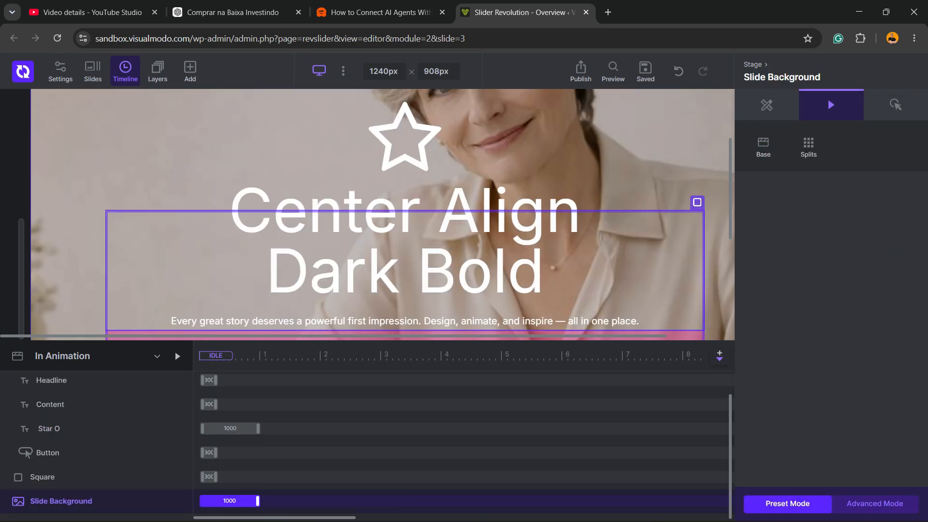
pyautogui.click(405, 240)
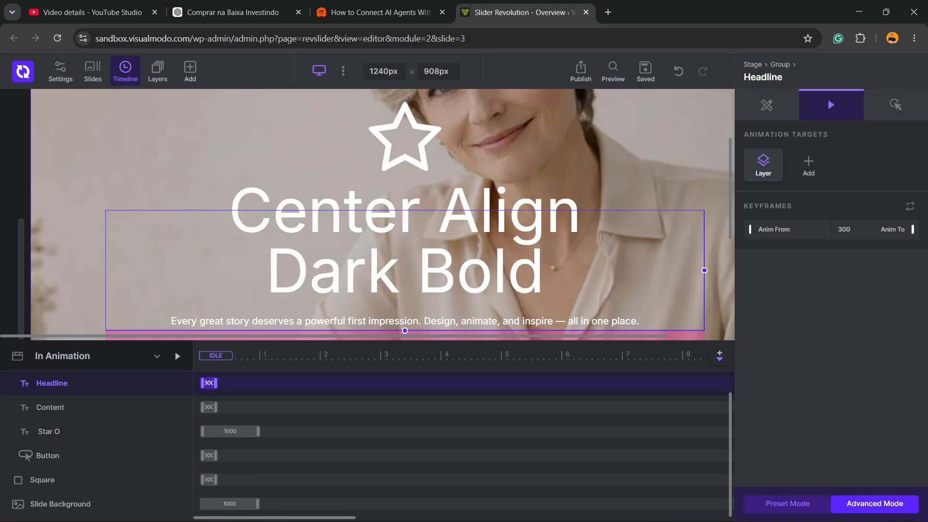
pyautogui.scroll(-2, 405, 271)
pyautogui.click(405, 243)
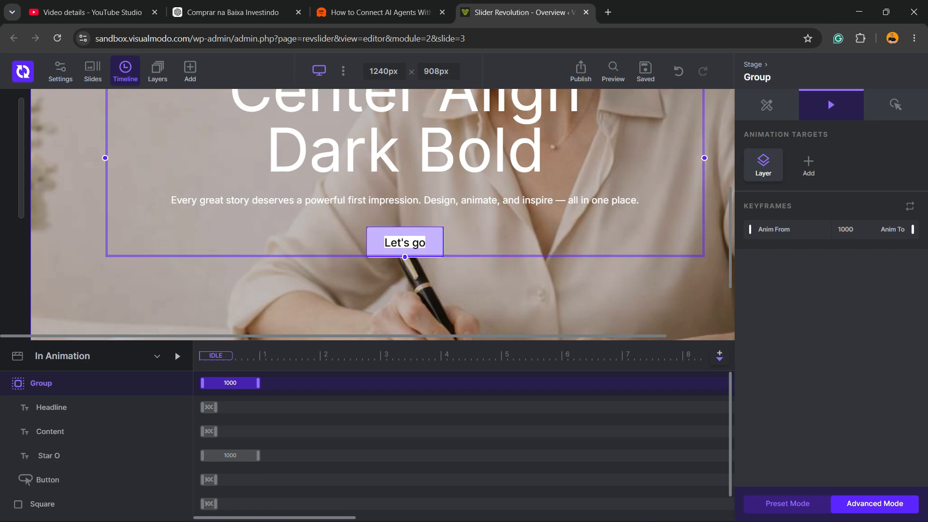
pyautogui.click(51, 407)
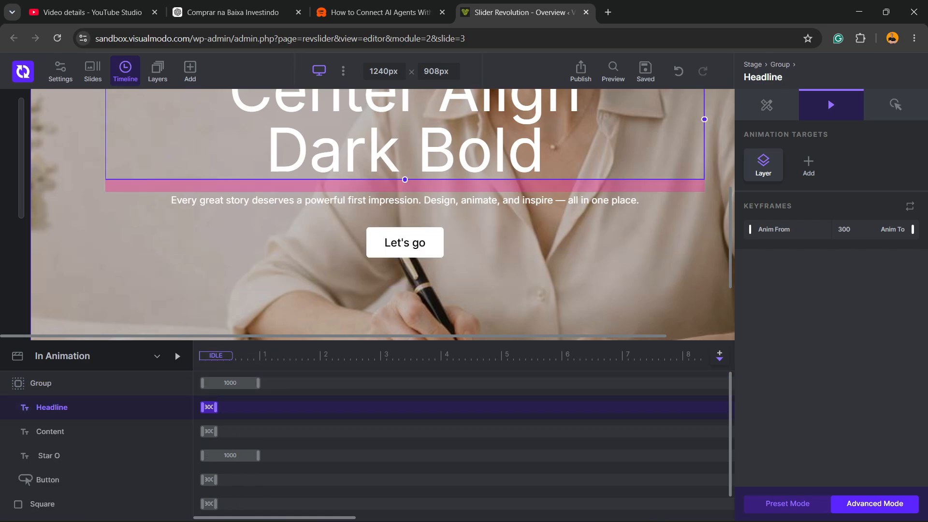